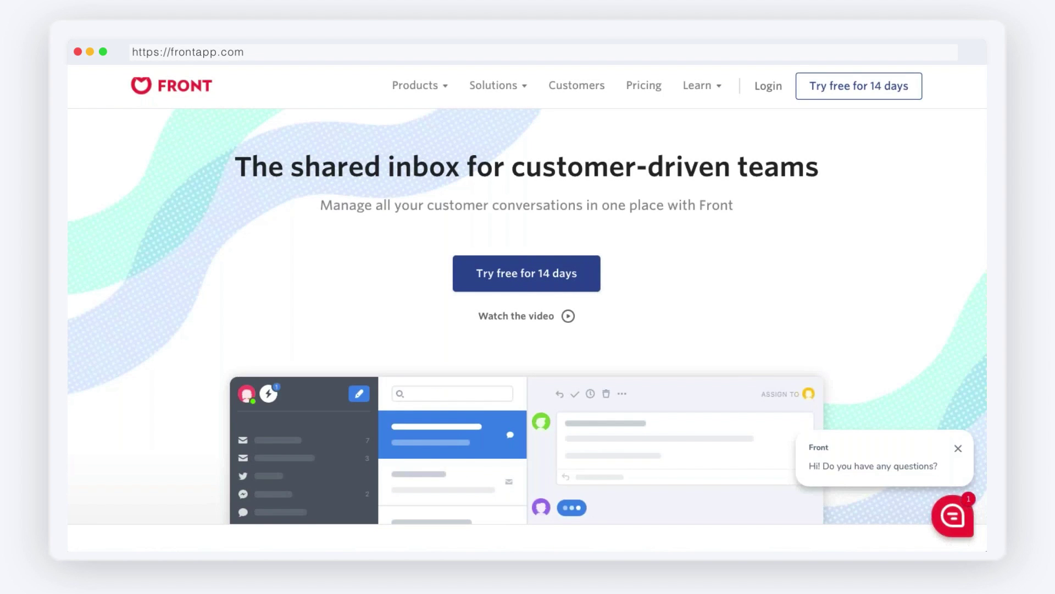
- Send two website chat messages: the sales team's interest in Front and a Salesforce integration question
{"action": "left_click", "coordinate": [953, 518]}
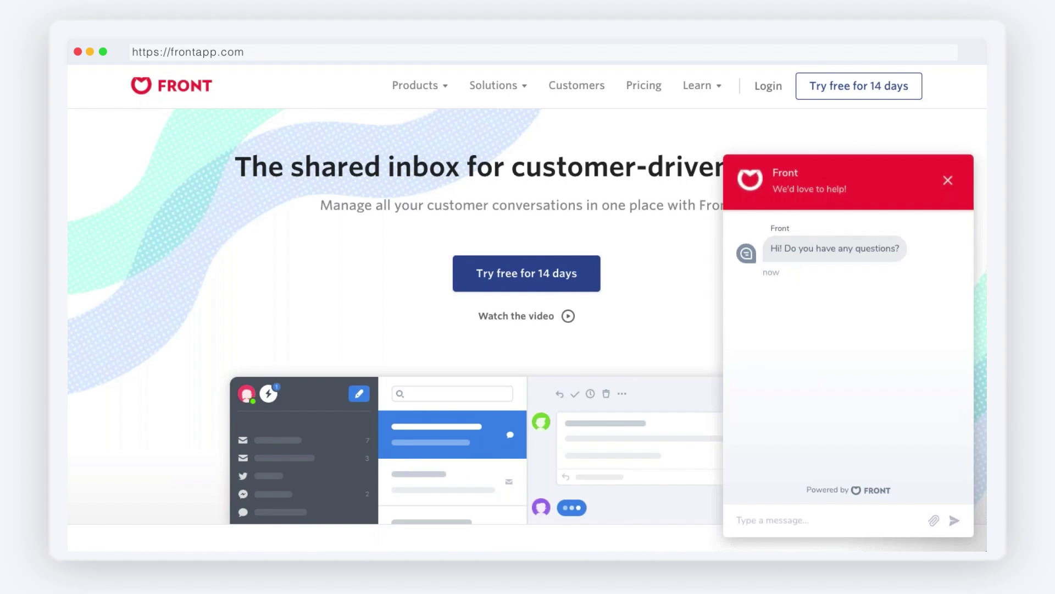
{"action": "type", "text": "Hey Front, I have a sal"}
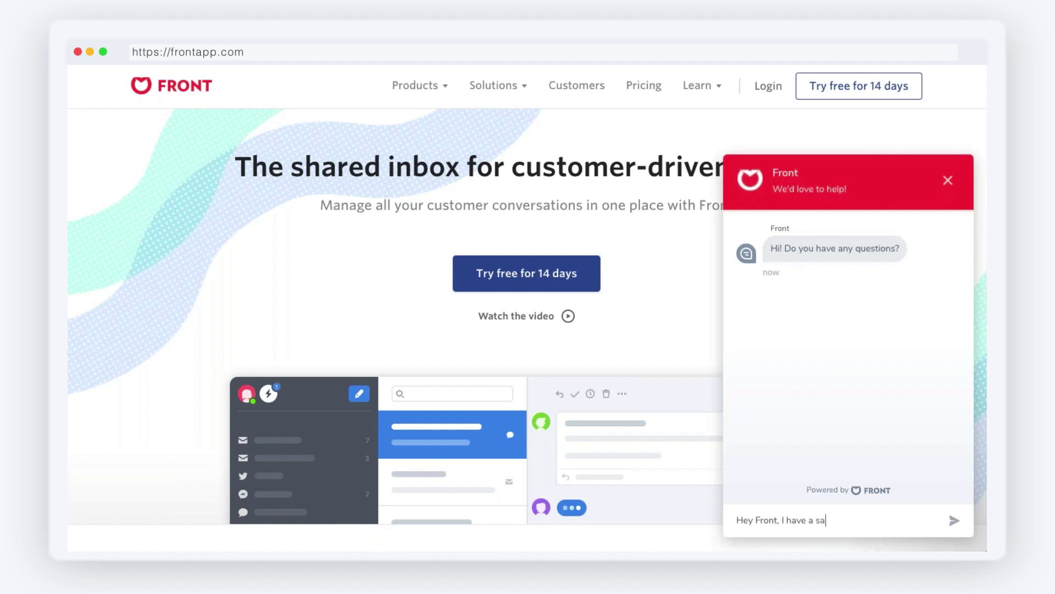
{"action": "type", "text": "es team that is interested"}
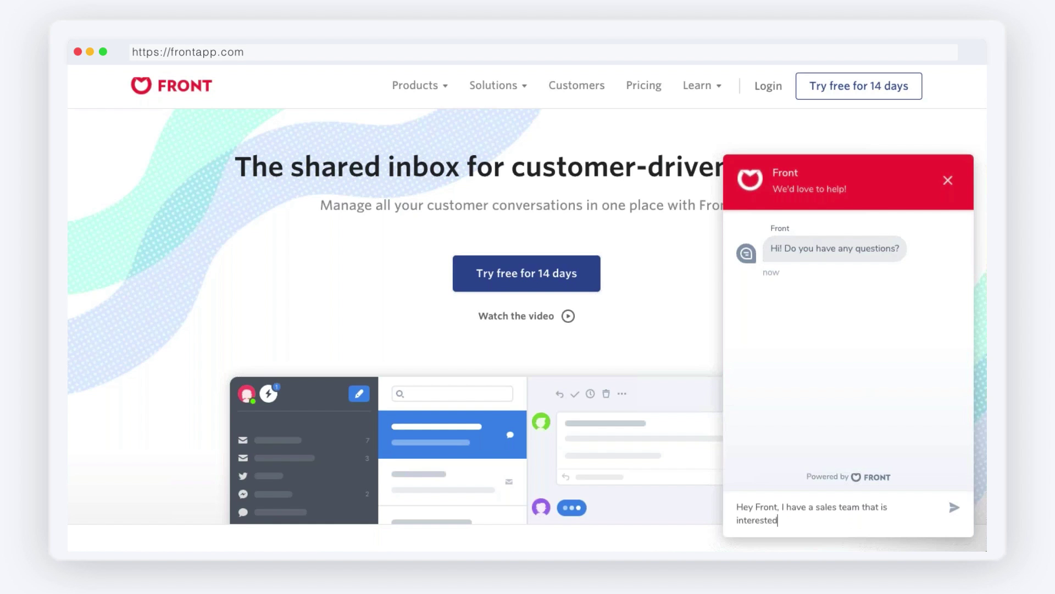
{"action": "type", "text": " in using Front"}
{"action": "key", "text": "Return"}
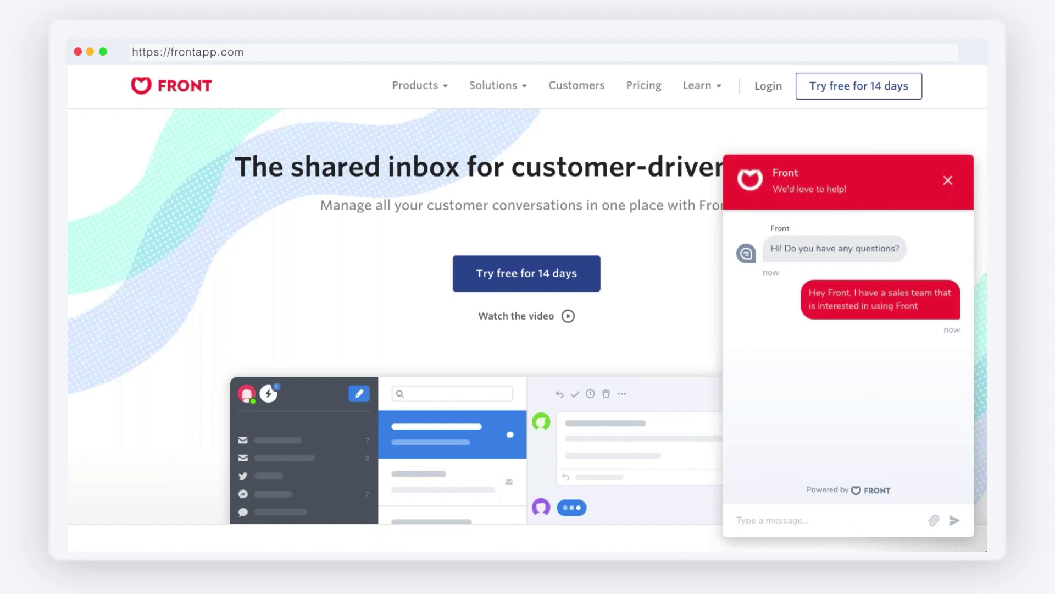
{"action": "type", "text": "How does the Salesf"}
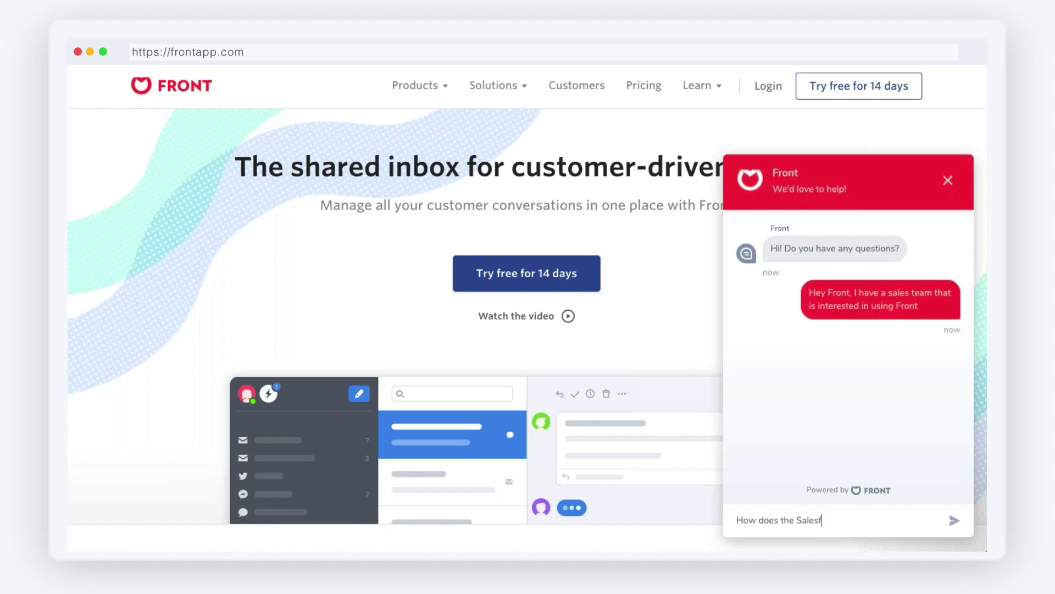
{"action": "type", "text": "orce integration work"}
{"action": "key", "text": "Return"}
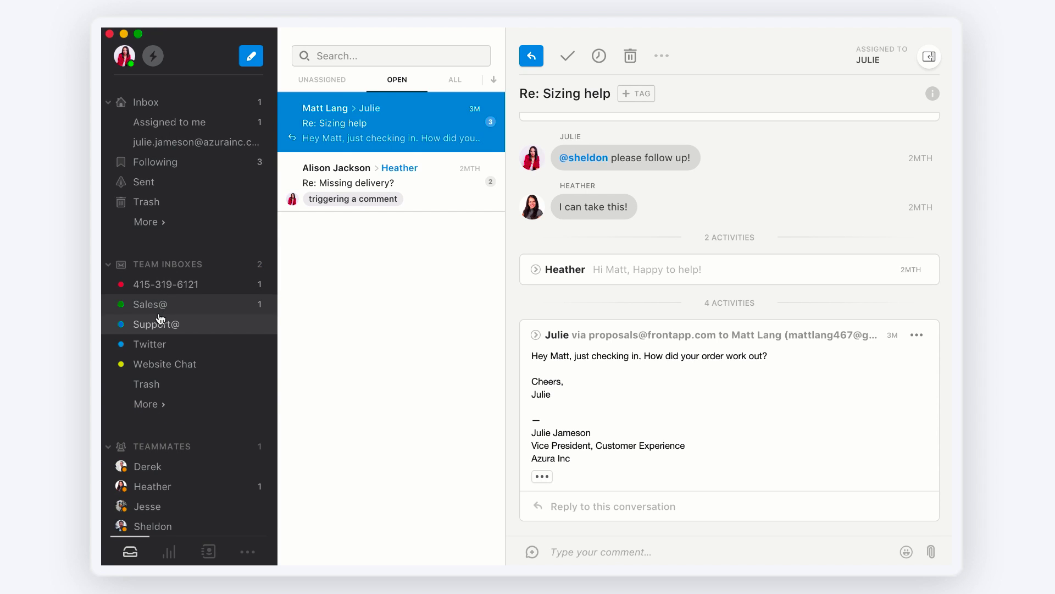
- Open the Website Chat team inbox to view its chat conversations
{"action": "left_click", "coordinate": [155, 368]}
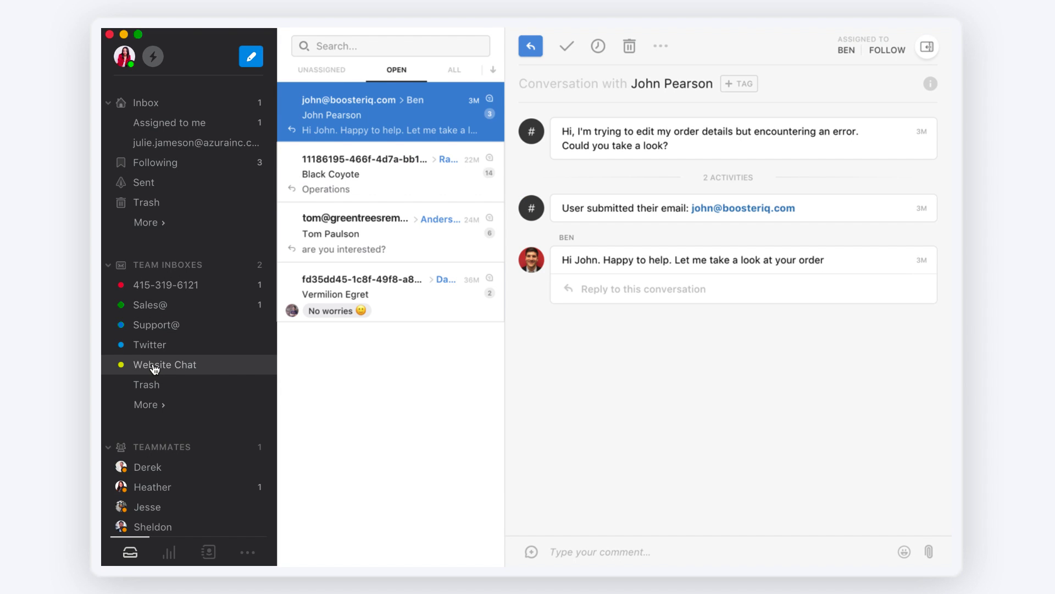